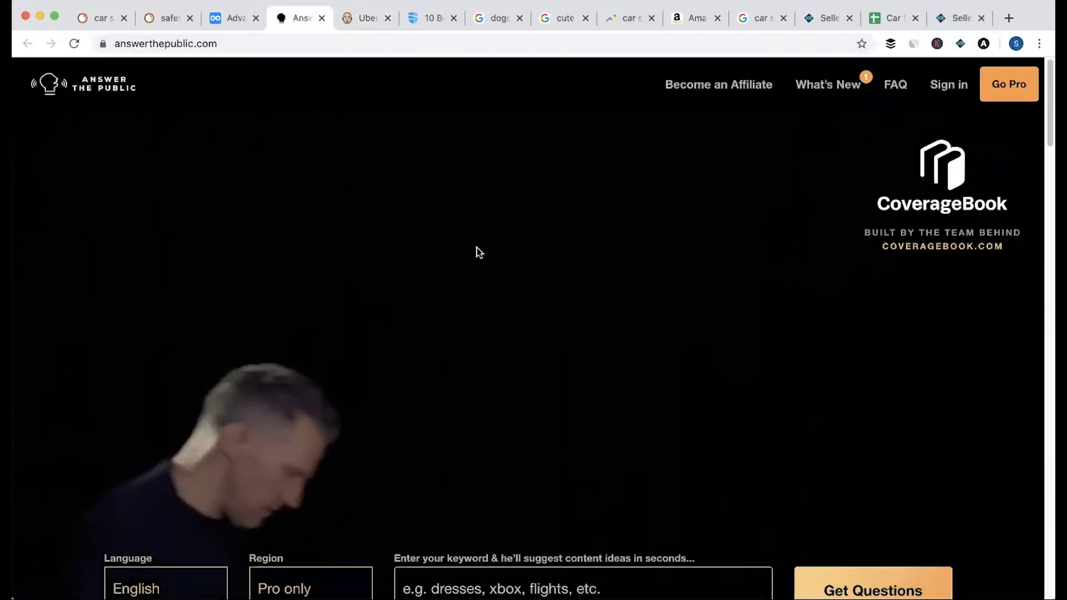
Search for 'car seat' and generate its keyword report, dismissing the course popup
{"action": "scroll", "coordinate": [456, 356], "scroll_direction": "down", "scroll_amount": 4}
{"action": "left_click", "coordinate": [461, 382]}
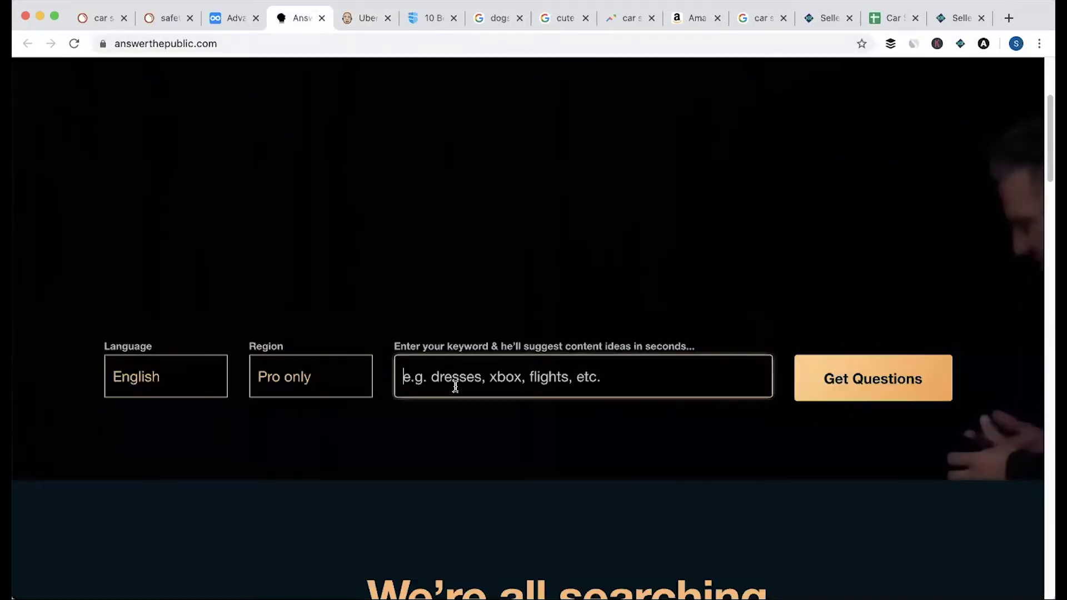
{"action": "type", "text": "car seat taxi with car seats without car seat"}
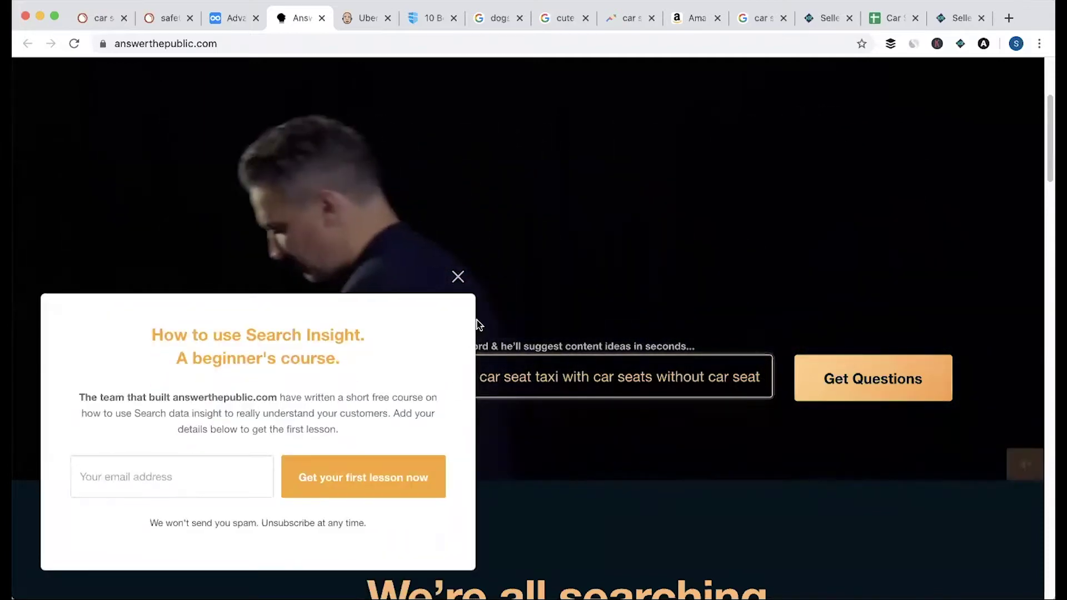
{"action": "key", "text": "Escape"}
{"action": "key", "text": "super+z"}
{"action": "left_click", "coordinate": [828, 384]}
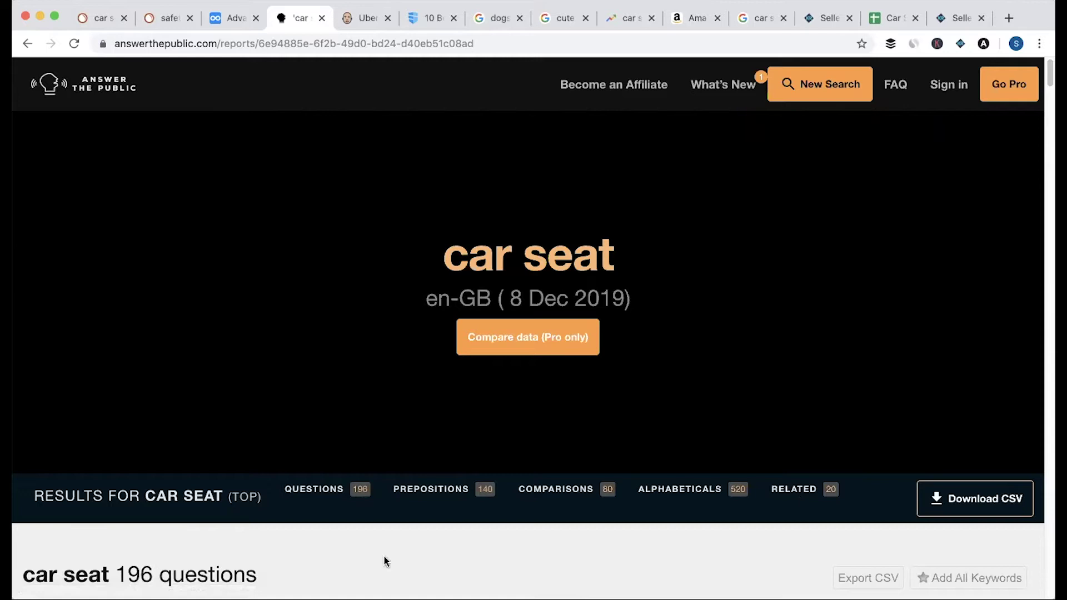
{"action": "scroll", "coordinate": [385, 563], "scroll_direction": "down", "scroll_amount": 5}
{"action": "scroll", "coordinate": [378, 556], "scroll_direction": "down", "scroll_amount": 6}
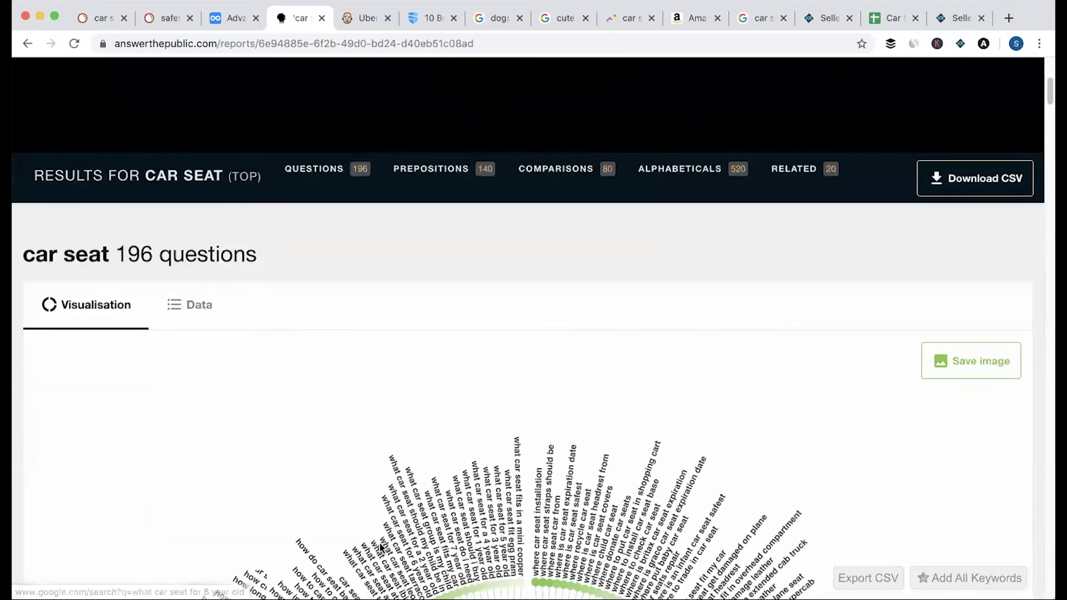
{"action": "scroll", "coordinate": [379, 542], "scroll_direction": "down", "scroll_amount": 2}
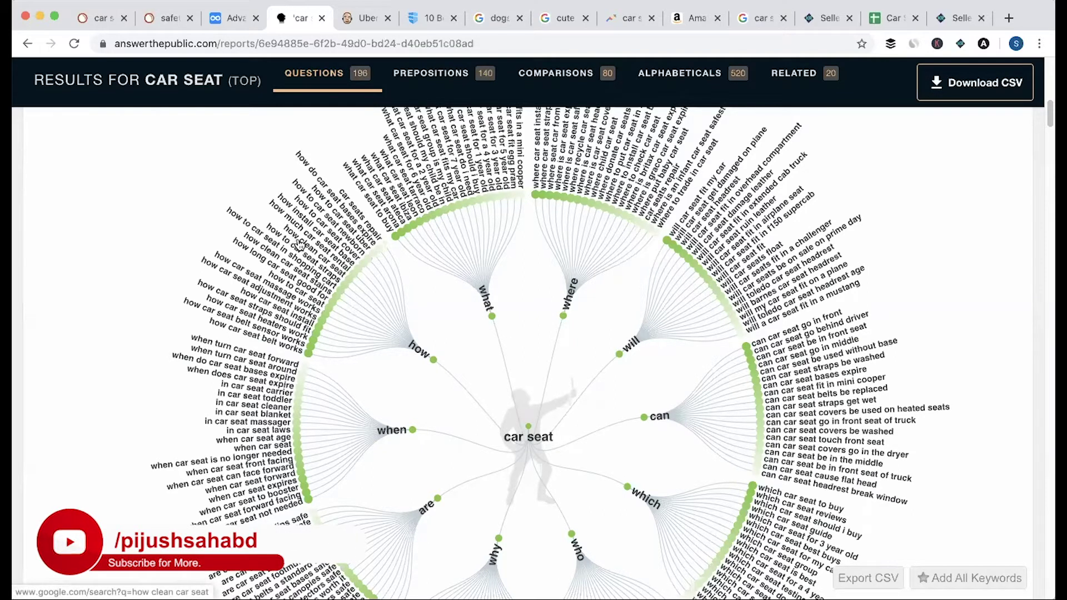
{"action": "mouse_move", "coordinate": [302, 245]}
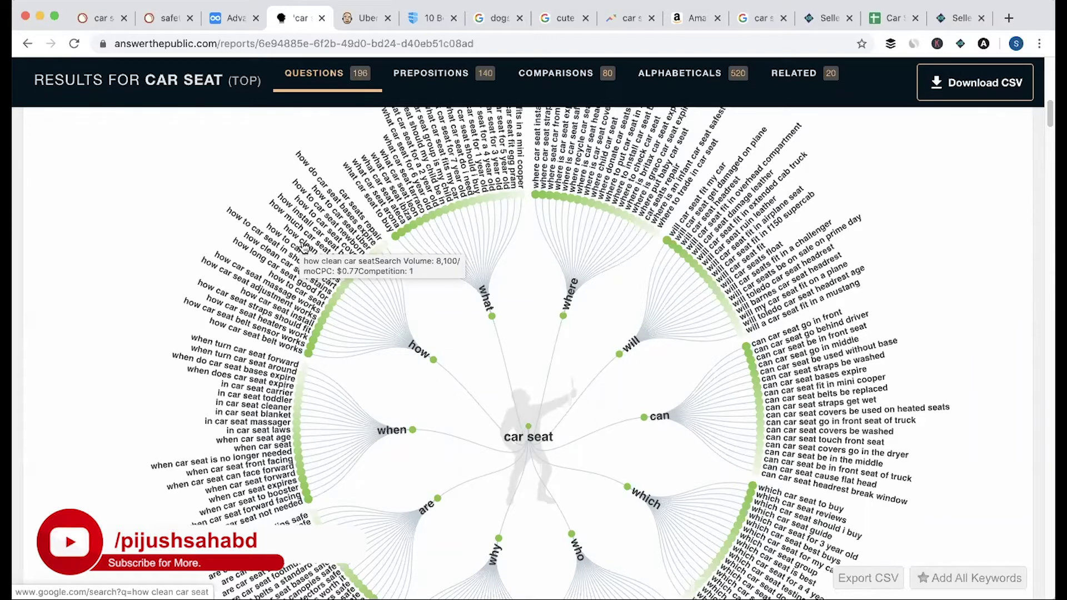
{"action": "mouse_move", "coordinate": [364, 279]}
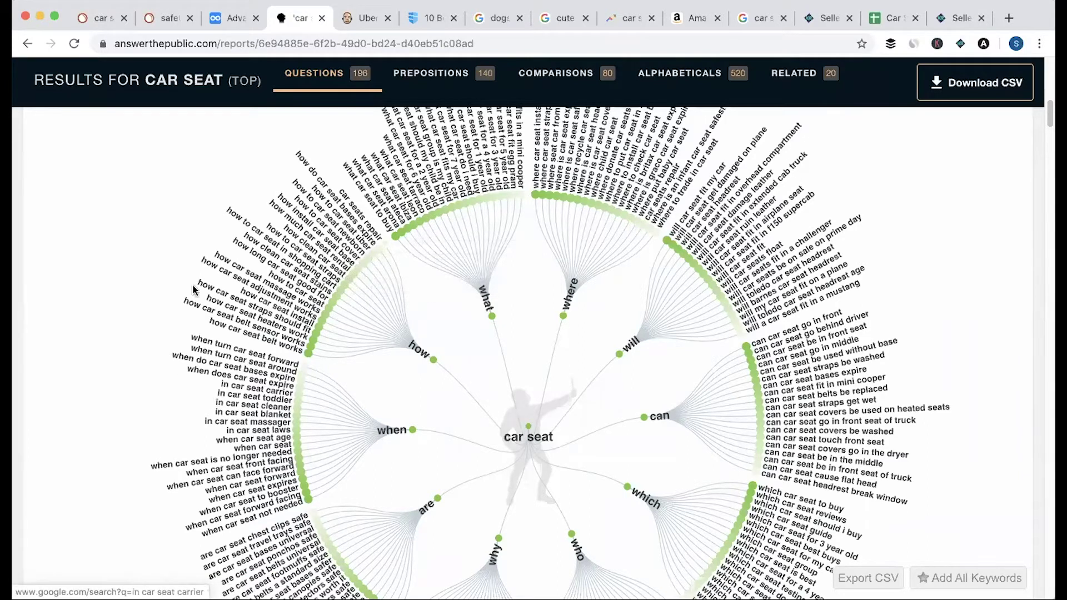
{"action": "scroll", "coordinate": [158, 314], "scroll_direction": "down", "scroll_amount": 15}
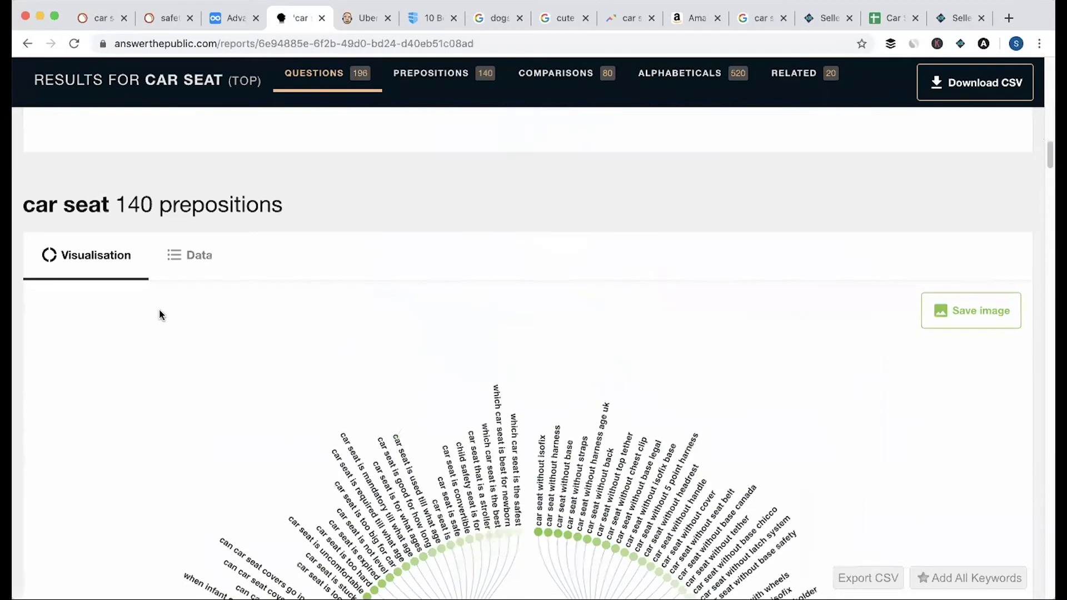
{"action": "scroll", "coordinate": [162, 266], "scroll_direction": "up", "scroll_amount": 10}
{"action": "scroll", "coordinate": [324, 300], "scroll_direction": "up", "scroll_amount": 8}
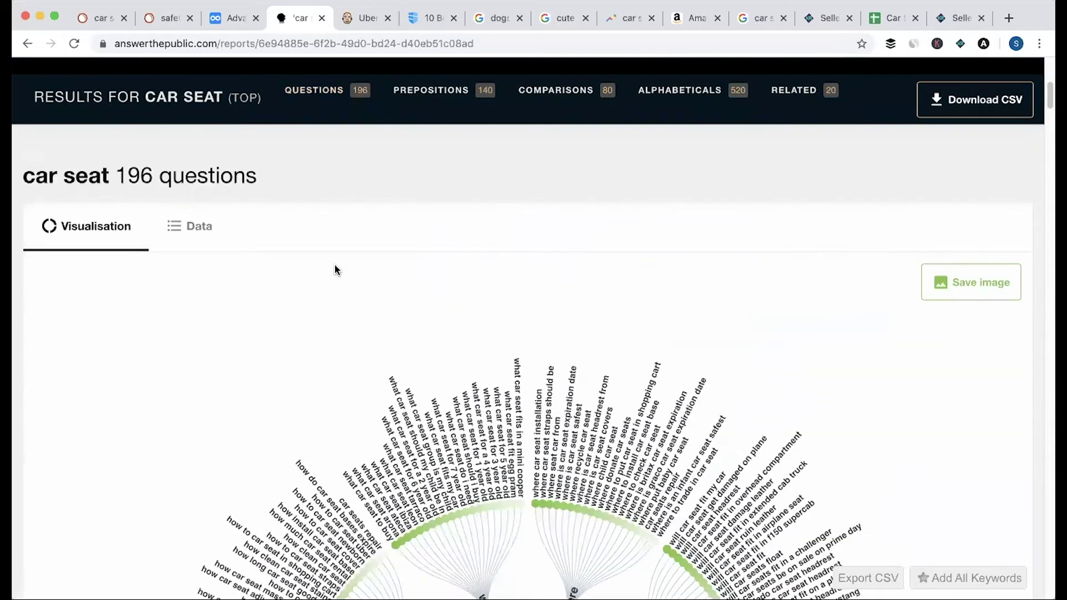
Show the car seat questions as data lists and star 'how car seat belt works'
{"action": "left_click", "coordinate": [186, 224]}
{"action": "scroll", "coordinate": [334, 270], "scroll_direction": "down", "scroll_amount": 4}
{"action": "scroll", "coordinate": [334, 268], "scroll_direction": "up", "scroll_amount": 1}
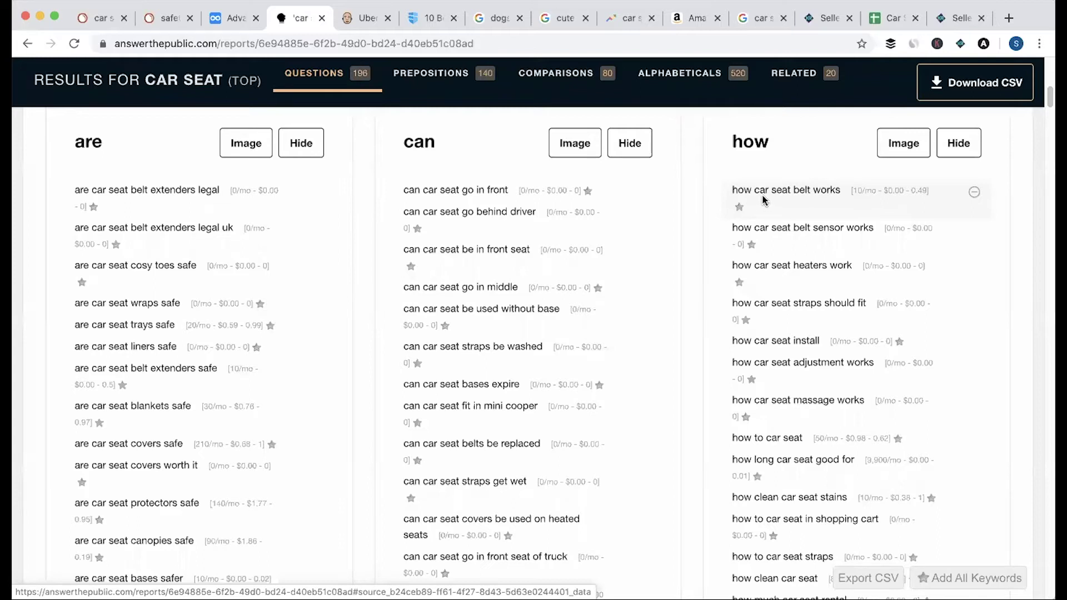
{"action": "left_click", "coordinate": [740, 210]}
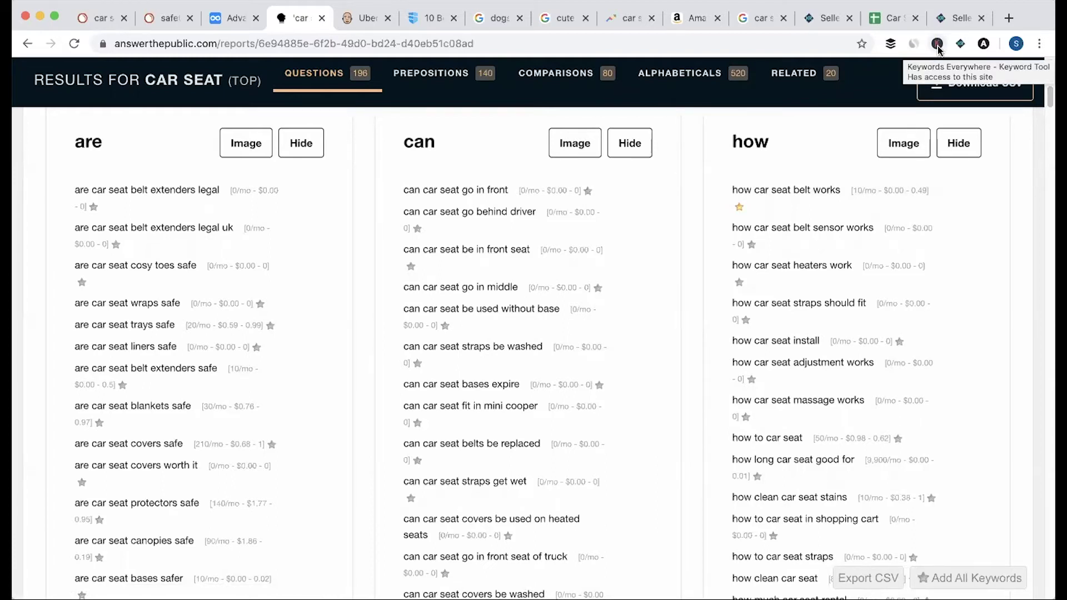
Scroll through the question lists down to the prepositions section
{"action": "scroll", "coordinate": [365, 418], "scroll_direction": "down", "scroll_amount": 15}
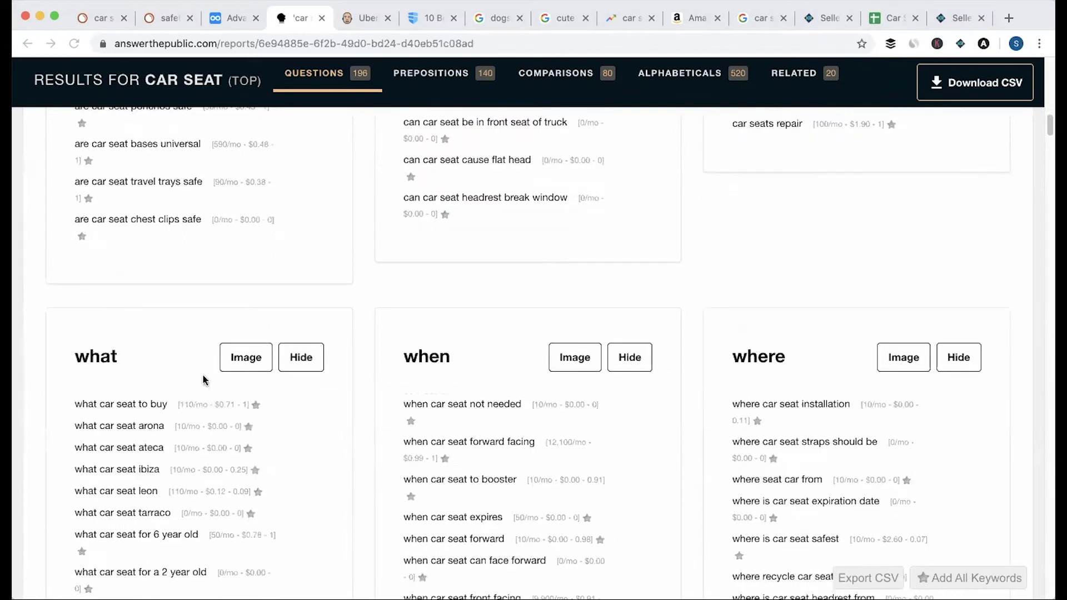
{"action": "scroll", "coordinate": [415, 382], "scroll_direction": "down", "scroll_amount": 5}
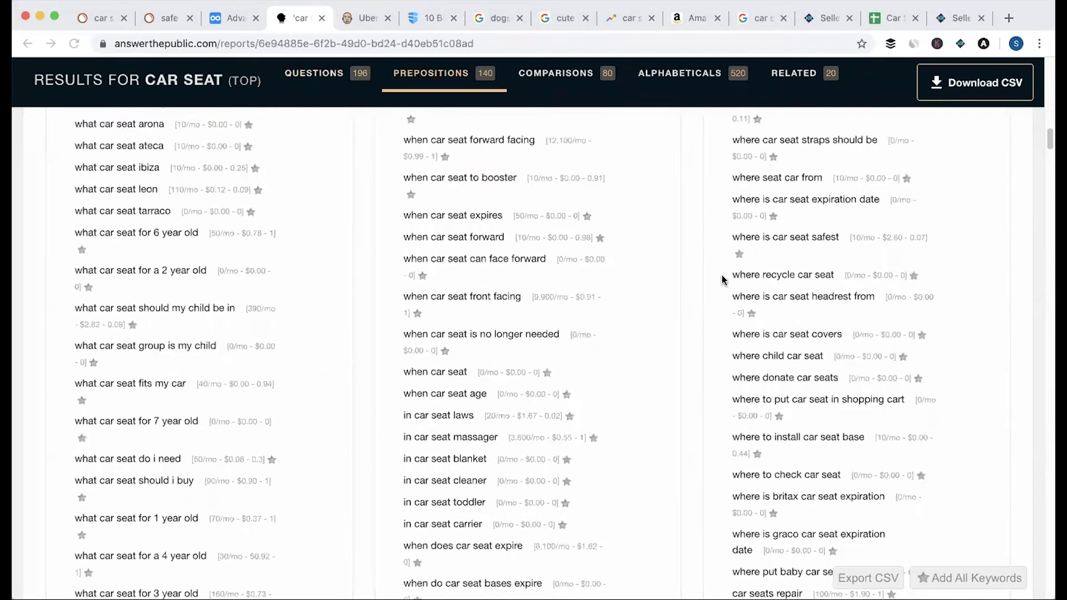
{"action": "scroll", "coordinate": [617, 333], "scroll_direction": "up", "scroll_amount": 2}
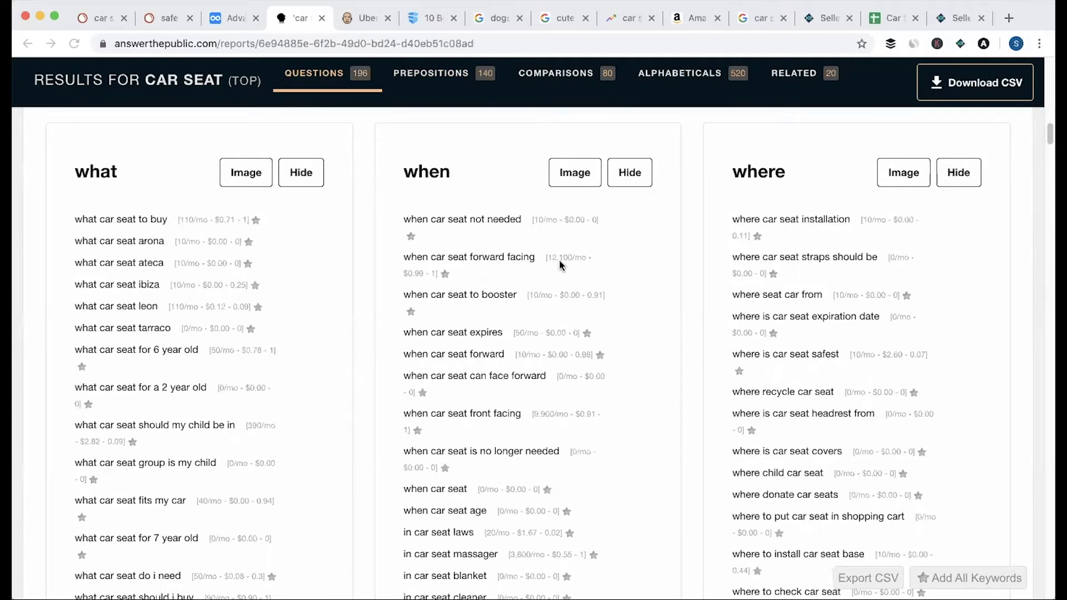
{"action": "scroll", "coordinate": [171, 295], "scroll_direction": "down", "scroll_amount": 10}
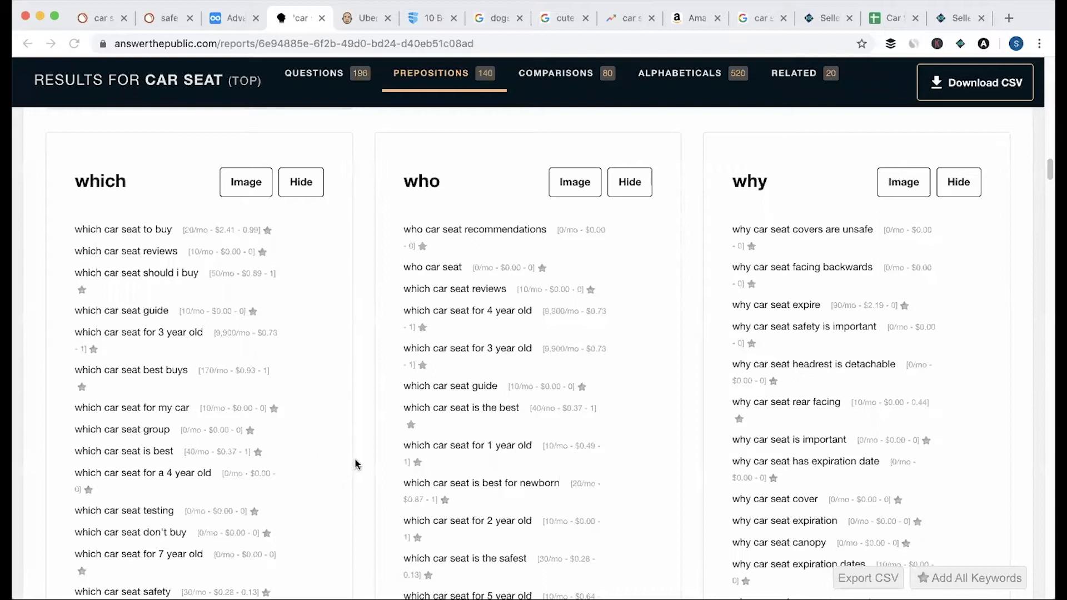
{"action": "scroll", "coordinate": [356, 459], "scroll_direction": "down", "scroll_amount": 10}
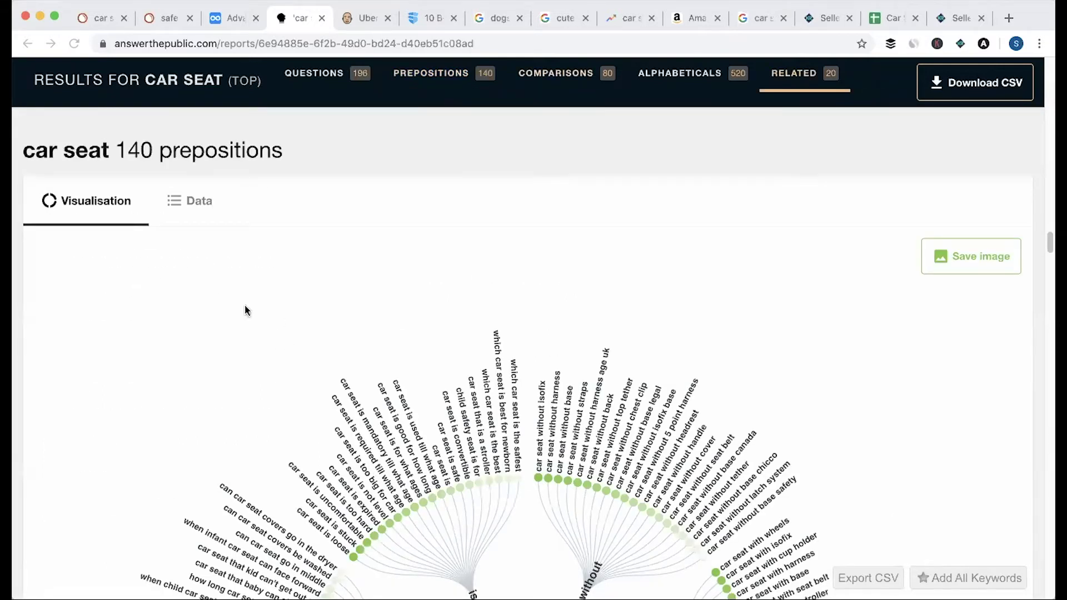
{"action": "scroll", "coordinate": [342, 361], "scroll_direction": "down", "scroll_amount": 3}
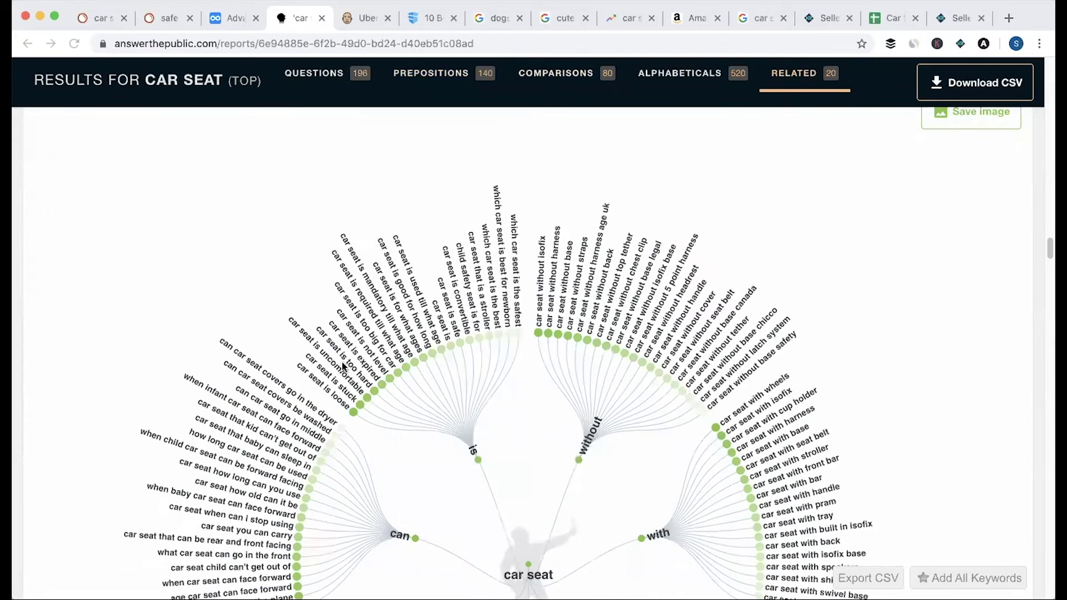
{"action": "scroll", "coordinate": [342, 362], "scroll_direction": "down", "scroll_amount": 2}
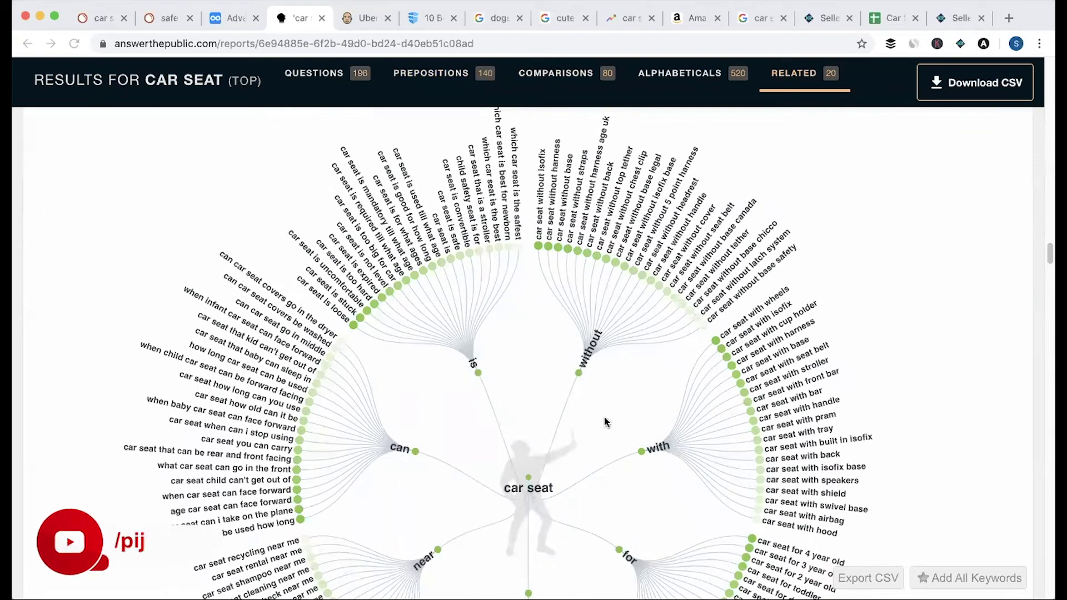
{"action": "scroll", "coordinate": [198, 381], "scroll_direction": "up", "scroll_amount": 7}
Show prepositions as data and star car seat for 4, 3 and 2 year old
{"action": "left_click", "coordinate": [193, 378]}
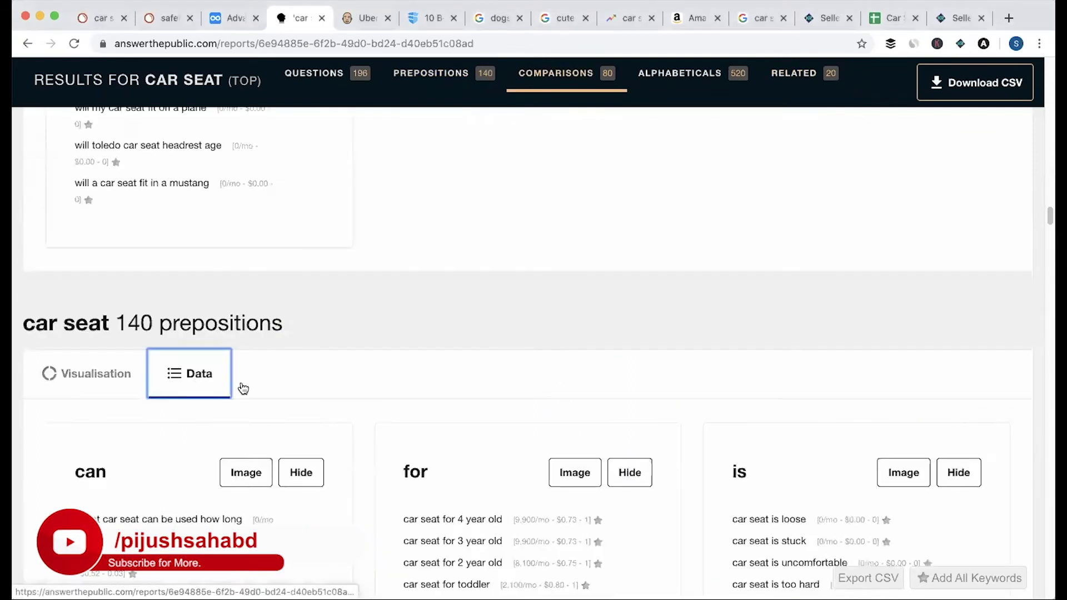
{"action": "scroll", "coordinate": [355, 494], "scroll_direction": "down", "scroll_amount": 4}
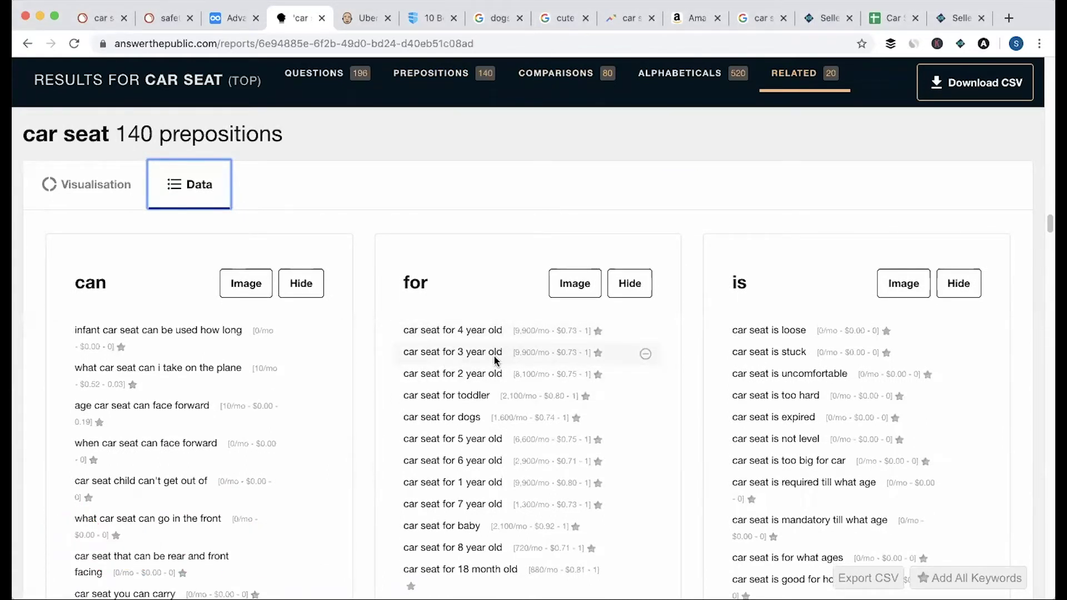
{"action": "left_click", "coordinate": [598, 332]}
{"action": "left_click", "coordinate": [598, 353]}
{"action": "left_click", "coordinate": [598, 375]}
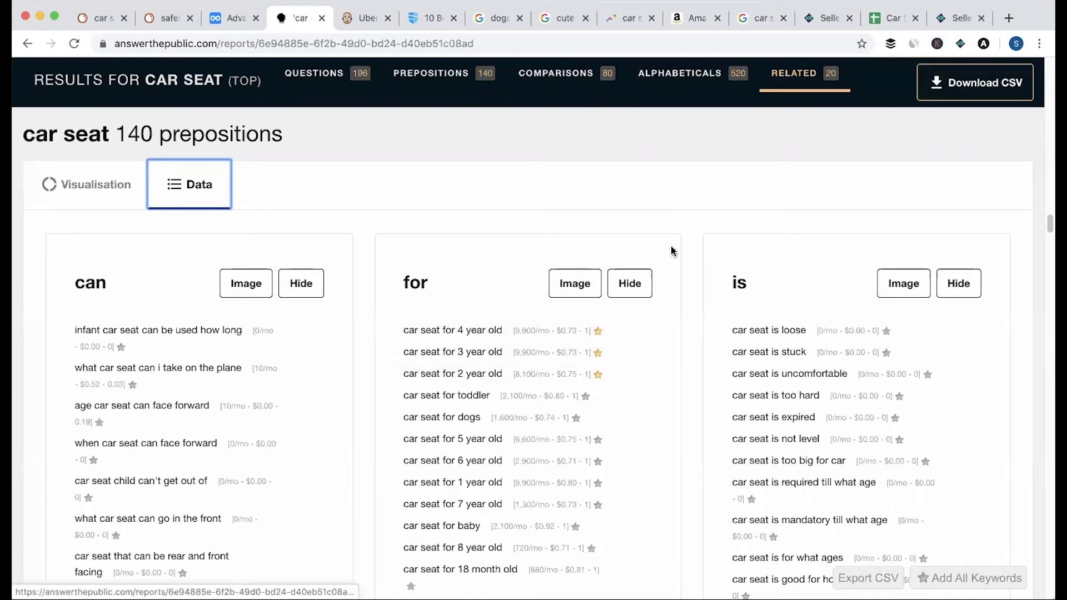
{"action": "scroll", "coordinate": [671, 247], "scroll_direction": "down", "scroll_amount": 2}
{"action": "scroll", "coordinate": [672, 250], "scroll_direction": "down", "scroll_amount": 3}
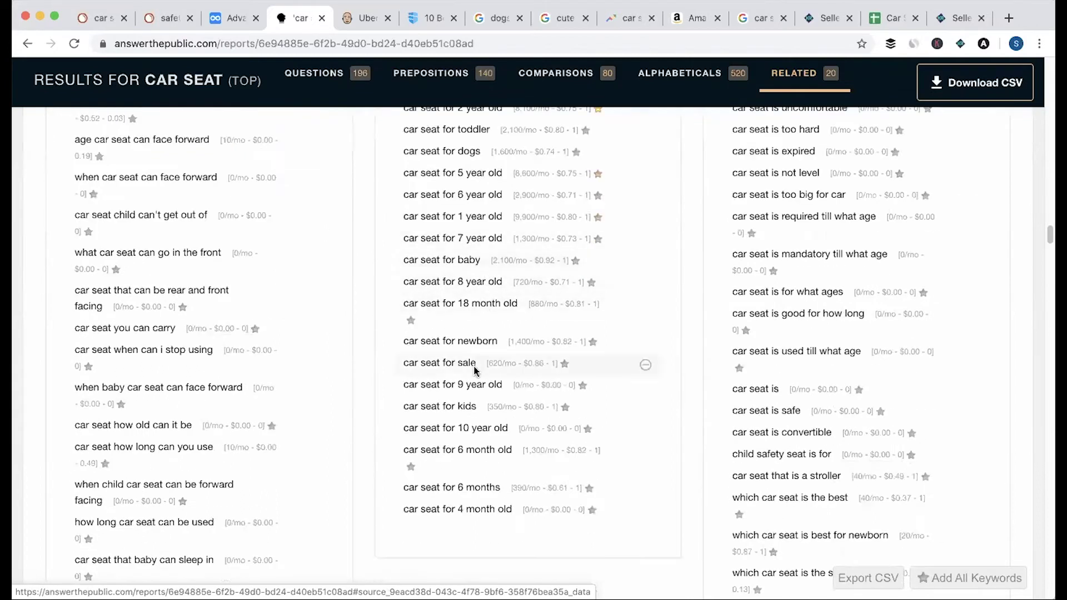
{"action": "scroll", "coordinate": [684, 302], "scroll_direction": "down", "scroll_amount": 10}
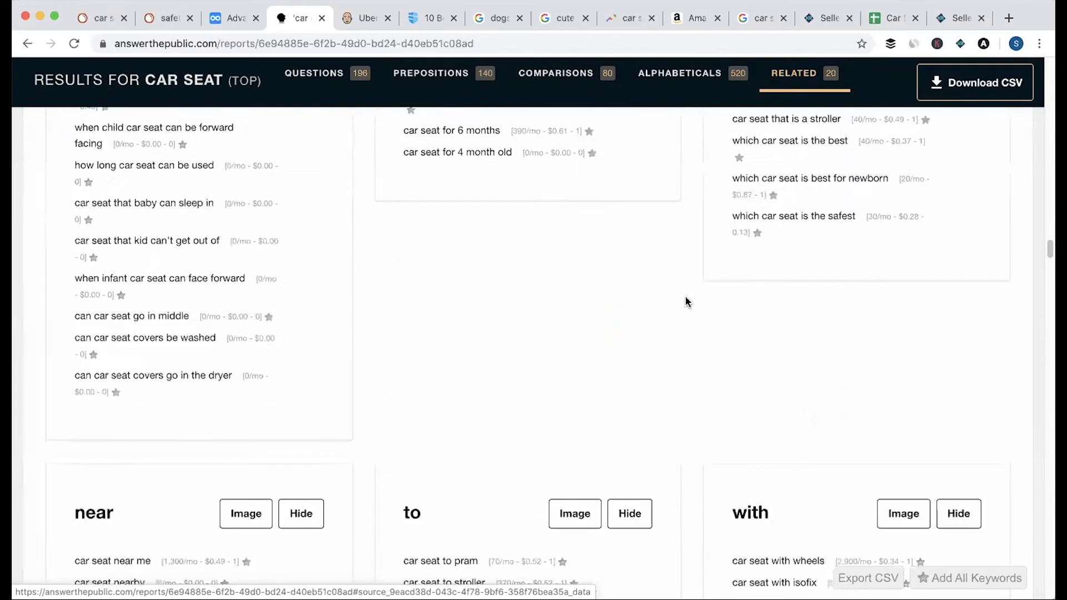
Show the comparisons as data and review the and, like, or, versus, vs lists
{"action": "left_click", "coordinate": [195, 271]}
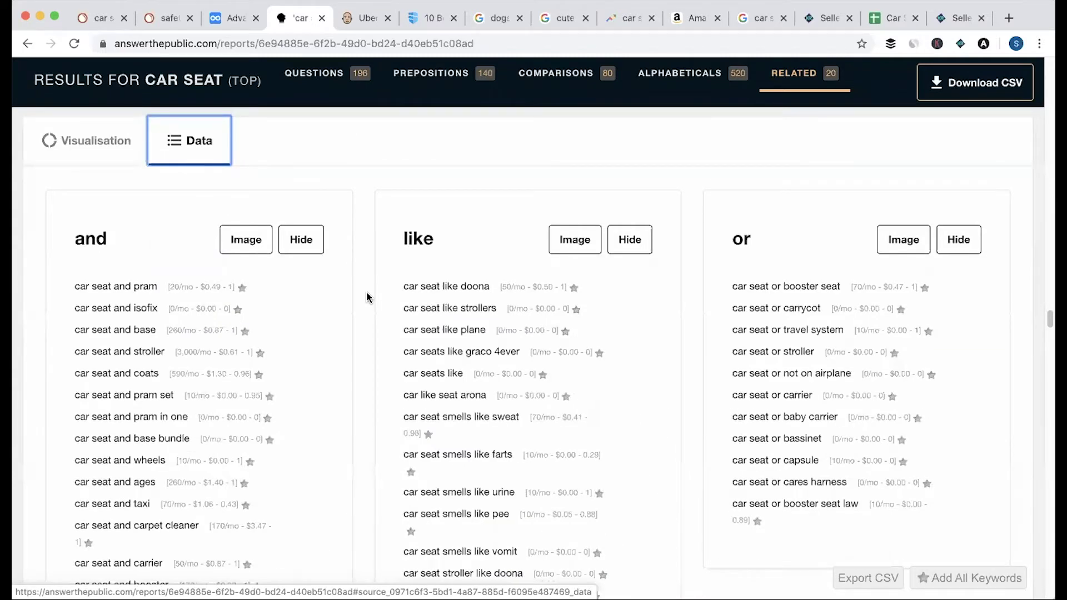
{"action": "scroll", "coordinate": [367, 297], "scroll_direction": "down", "scroll_amount": 7}
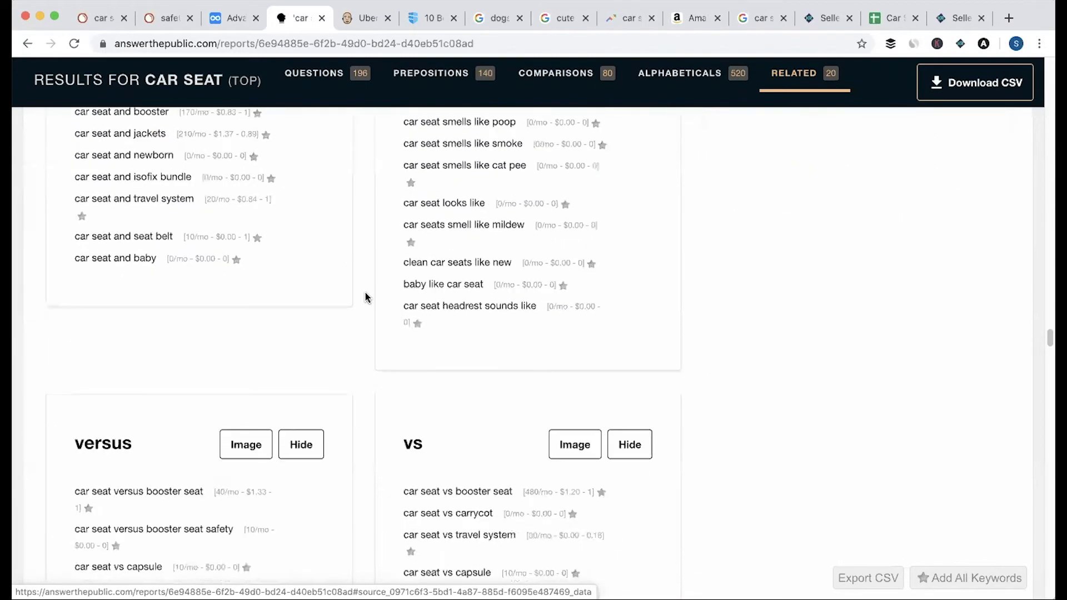
{"action": "scroll", "coordinate": [365, 294], "scroll_direction": "down", "scroll_amount": 4}
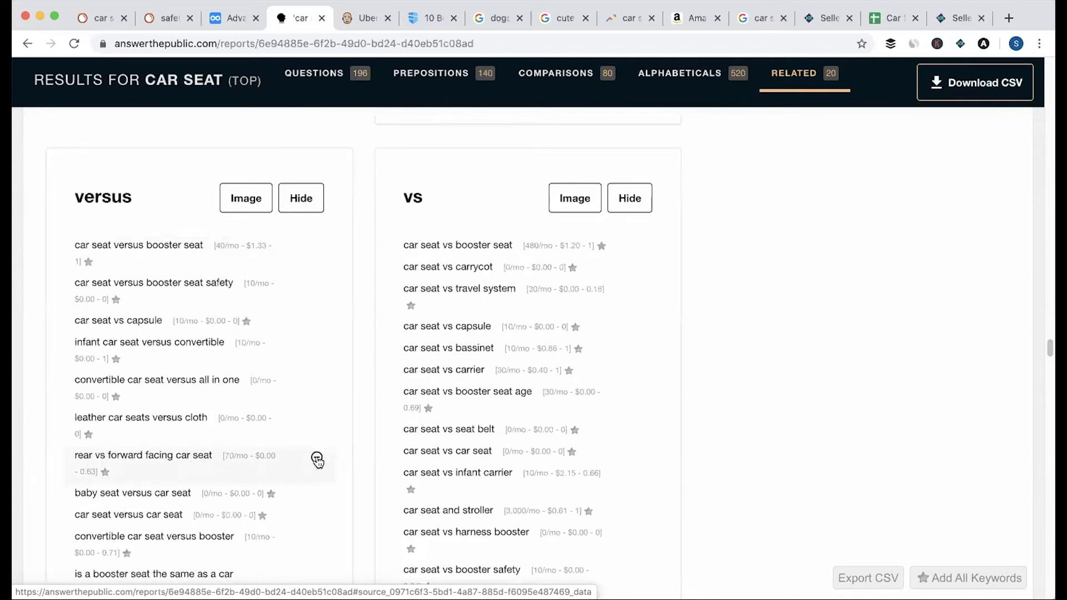
{"action": "scroll", "coordinate": [372, 371], "scroll_direction": "down", "scroll_amount": 1}
Review the 520 alphabetical keywords, highlighting 'car seat' in car seat blanket
{"action": "scroll", "coordinate": [371, 371], "scroll_direction": "up", "scroll_amount": 5}
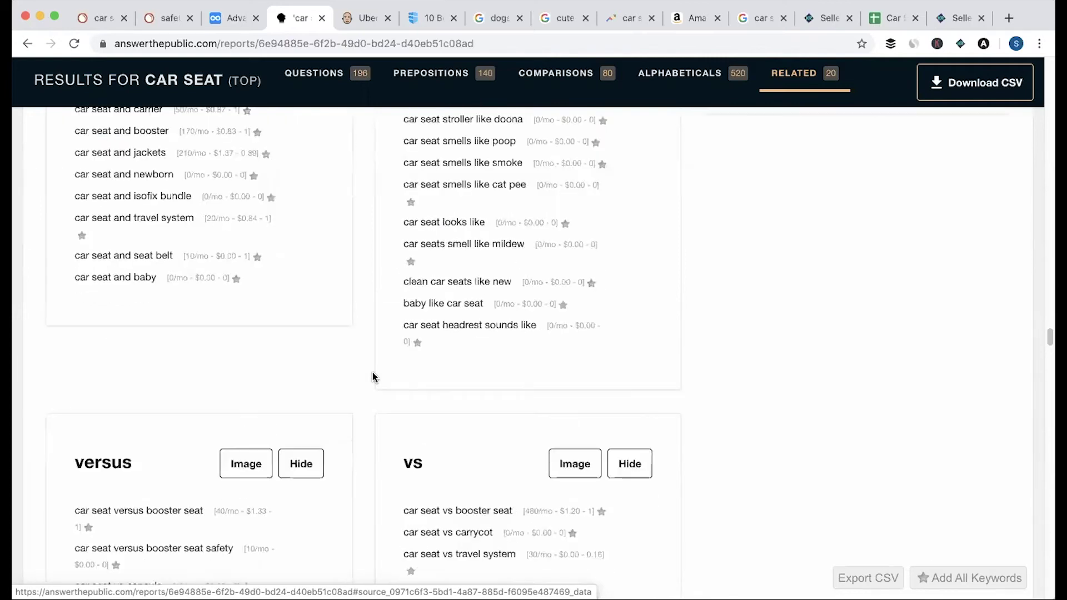
{"action": "scroll", "coordinate": [372, 371], "scroll_direction": "down", "scroll_amount": 10}
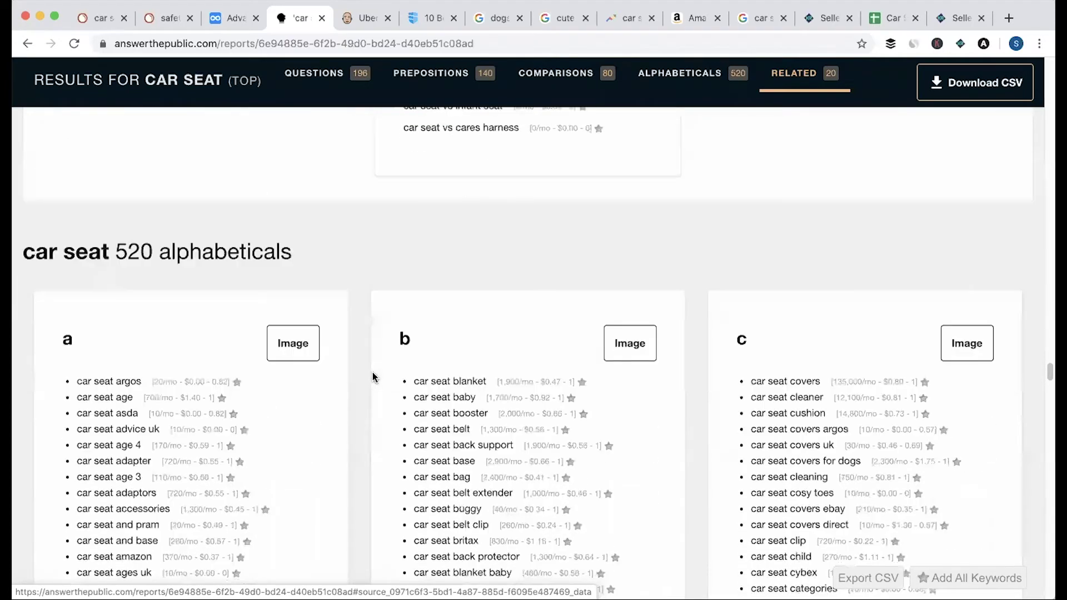
{"action": "scroll", "coordinate": [372, 371], "scroll_direction": "down", "scroll_amount": 2}
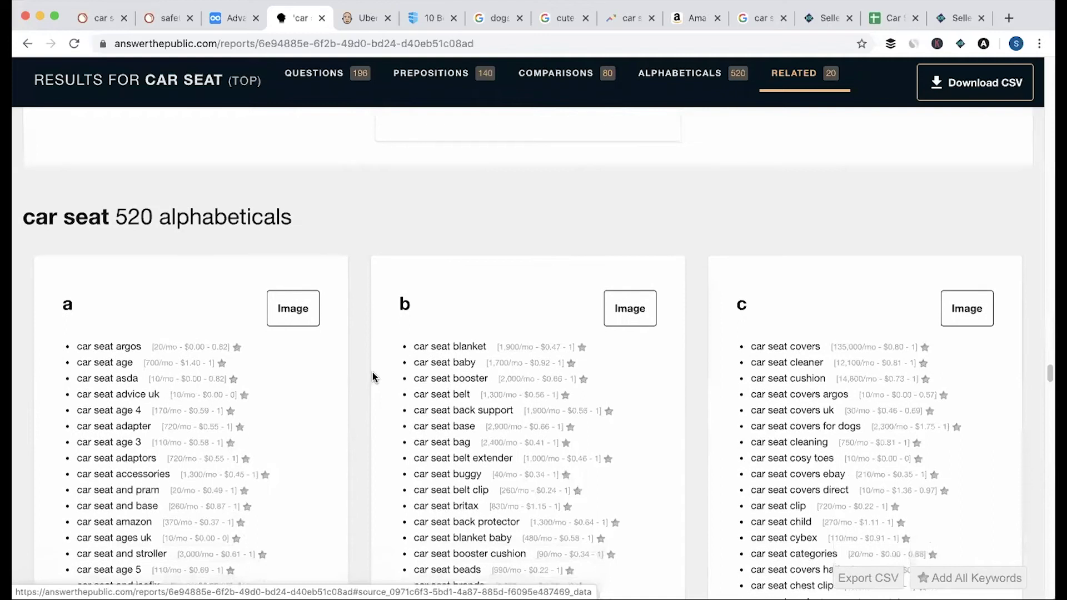
{"action": "scroll", "coordinate": [201, 259], "scroll_direction": "down", "scroll_amount": 2}
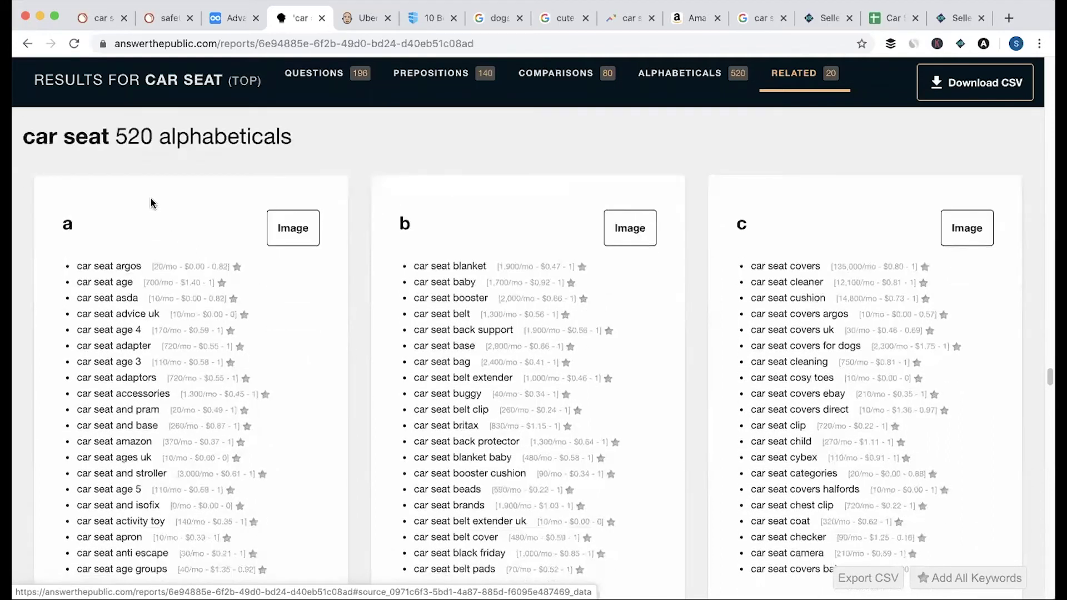
{"action": "scroll", "coordinate": [151, 198], "scroll_direction": "down", "scroll_amount": 1}
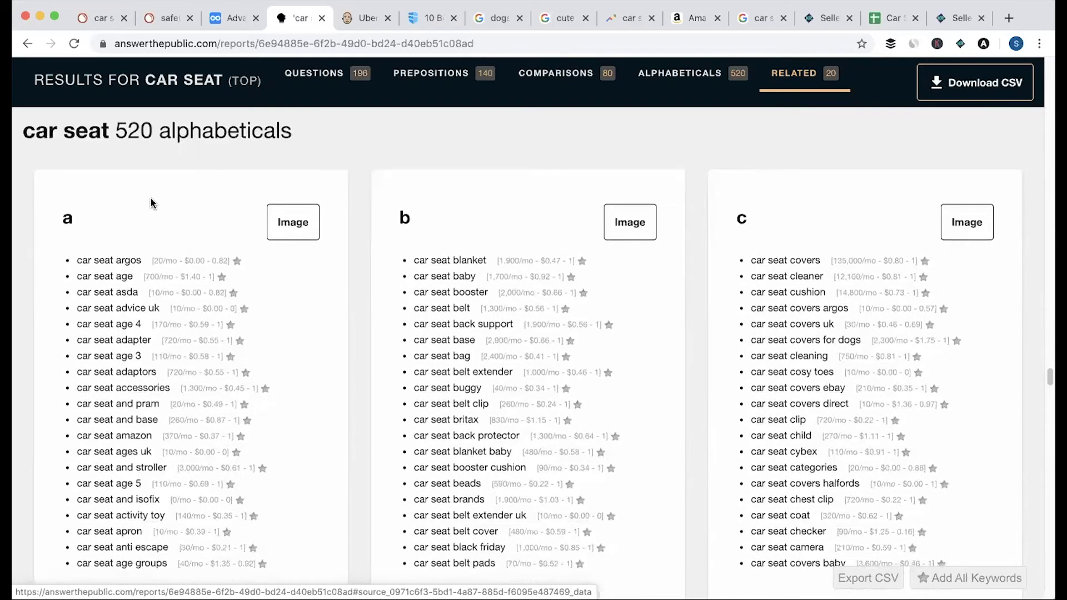
{"action": "scroll", "coordinate": [150, 199], "scroll_direction": "down", "scroll_amount": 1}
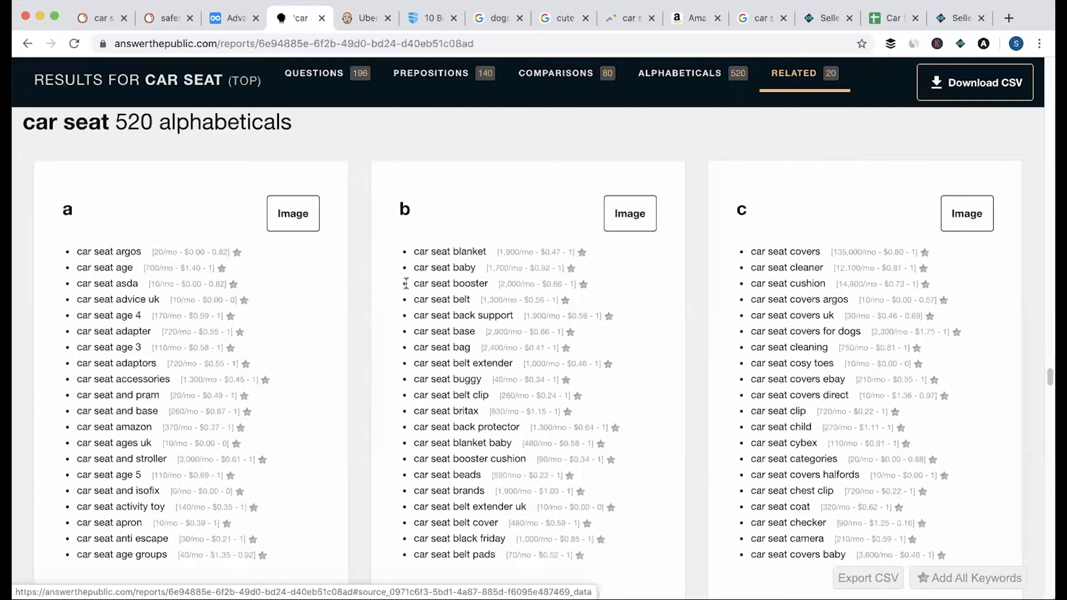
{"action": "left_click_drag", "start_coordinate": [414, 252], "coordinate": [455, 250]}
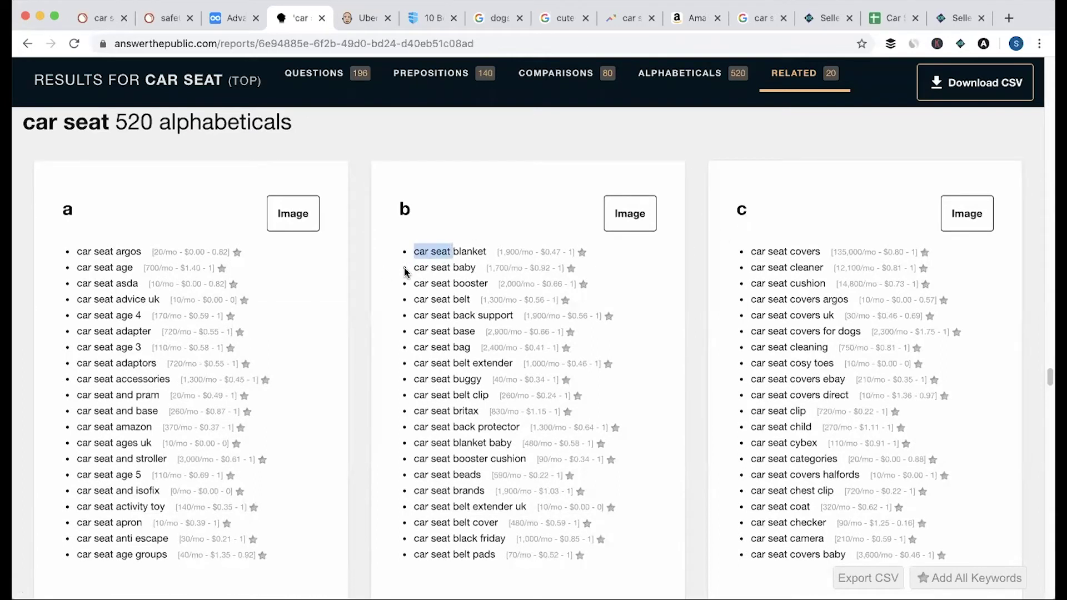
{"action": "left_click", "coordinate": [358, 309]}
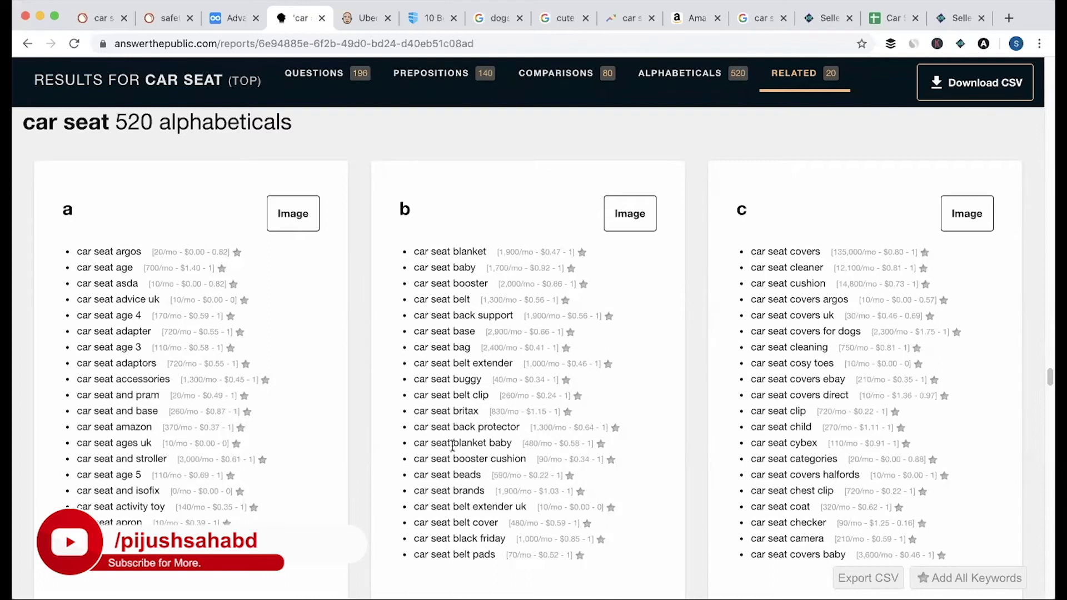
Show the 20 related keywords, such as car seat laws and covers, as data
{"action": "scroll", "coordinate": [453, 445], "scroll_direction": "down", "scroll_amount": 2}
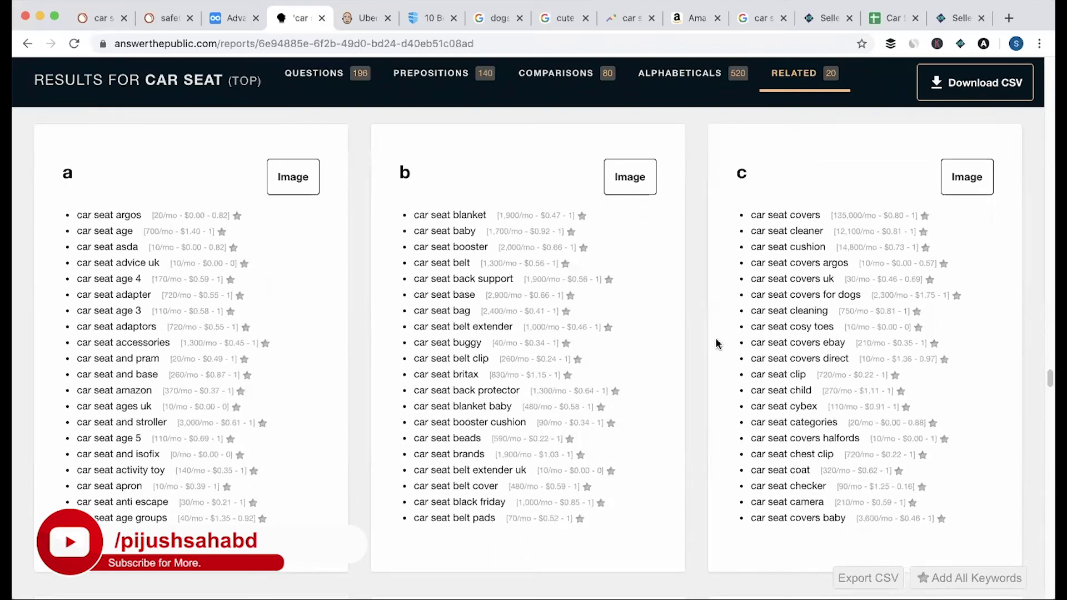
{"action": "scroll", "coordinate": [699, 330], "scroll_direction": "down", "scroll_amount": 10}
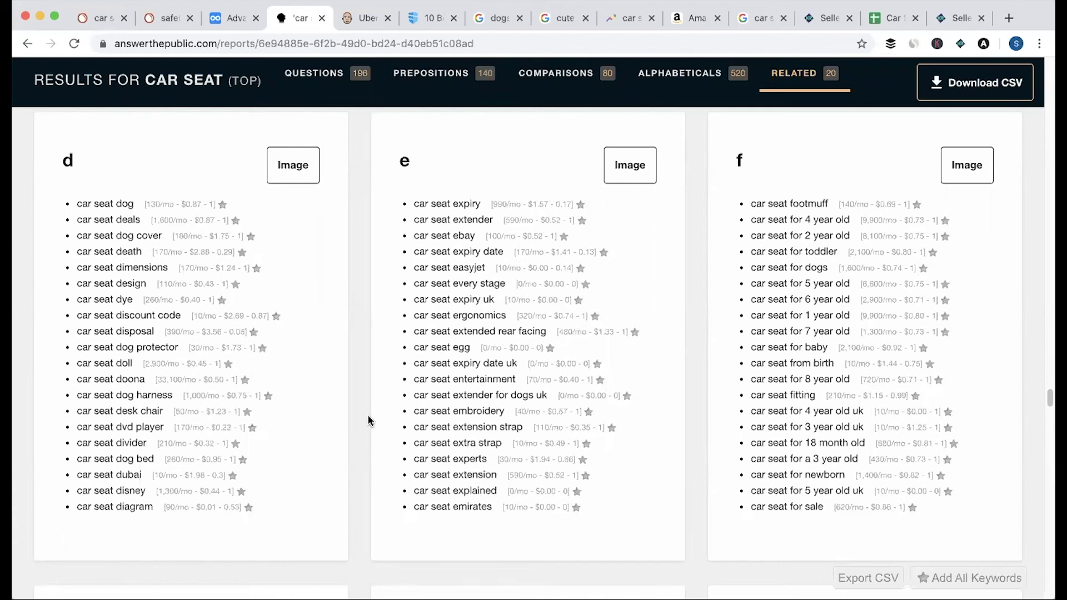
{"action": "scroll", "coordinate": [368, 421], "scroll_direction": "down", "scroll_amount": 8}
{"action": "scroll", "coordinate": [365, 421], "scroll_direction": "down", "scroll_amount": 20}
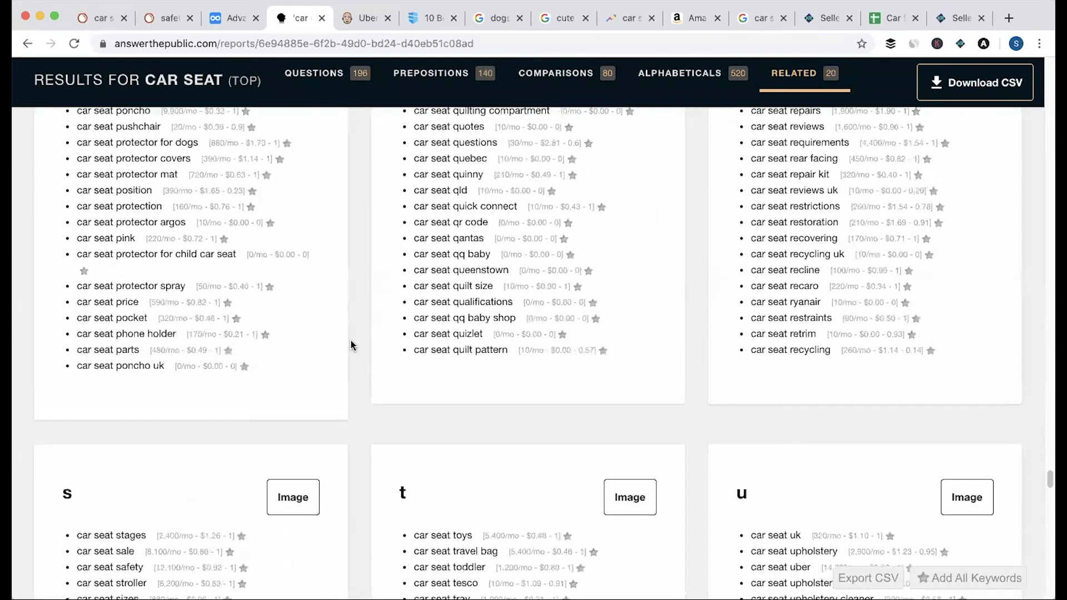
{"action": "scroll", "coordinate": [351, 340], "scroll_direction": "down", "scroll_amount": 12}
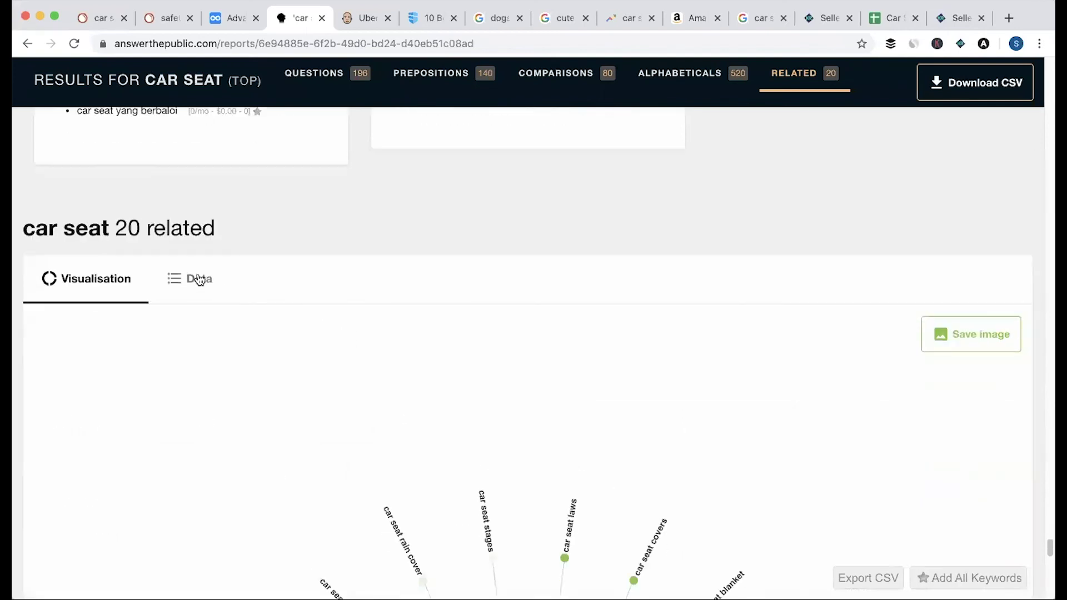
{"action": "left_click", "coordinate": [199, 279]}
{"action": "scroll", "coordinate": [373, 315], "scroll_direction": "down", "scroll_amount": 2}
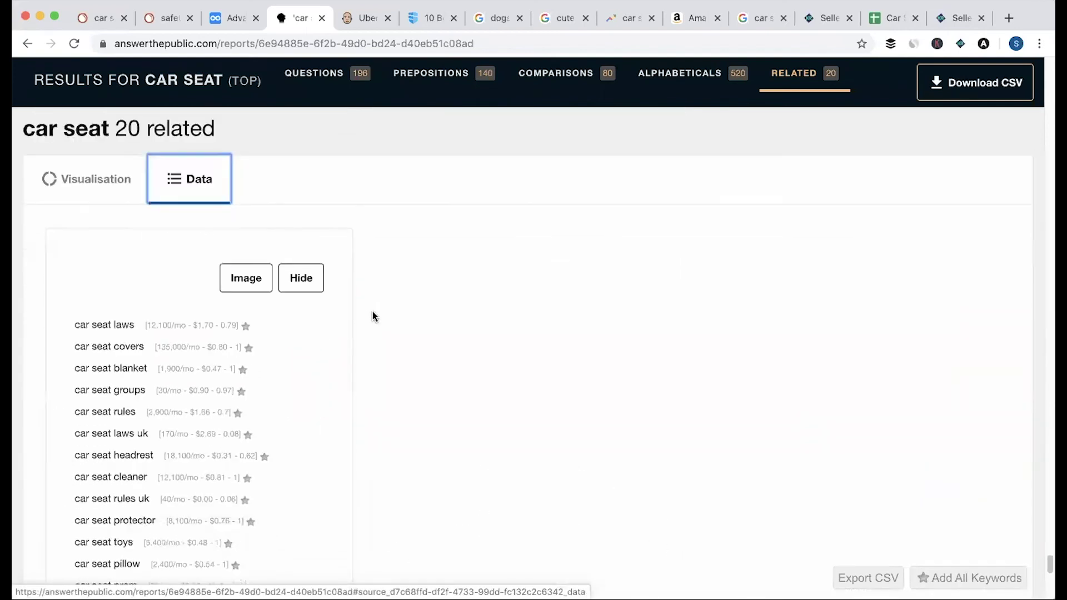
{"action": "scroll", "coordinate": [372, 311], "scroll_direction": "down", "scroll_amount": 2}
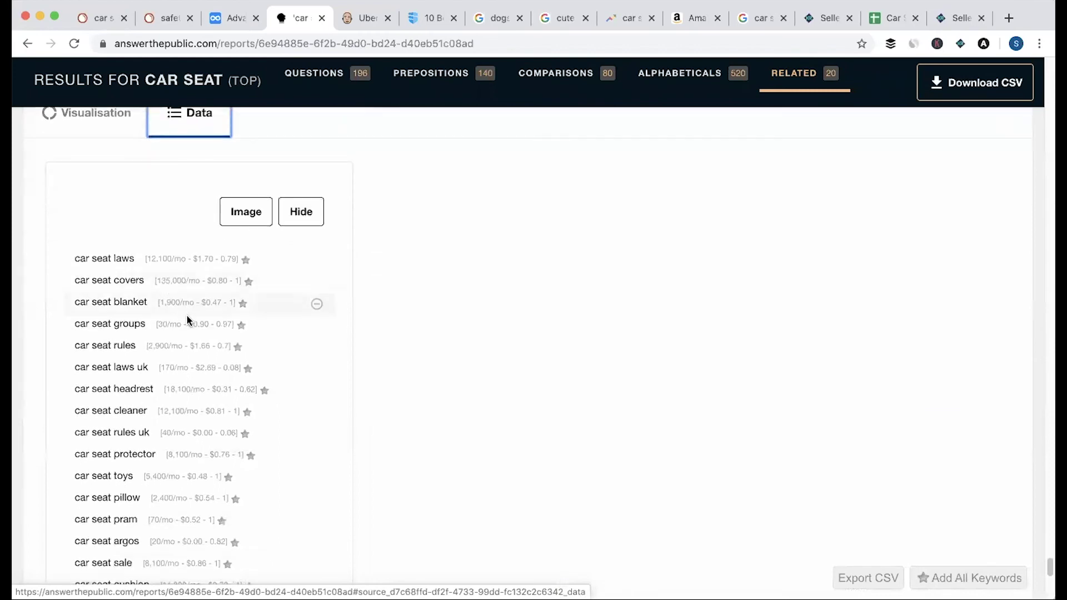